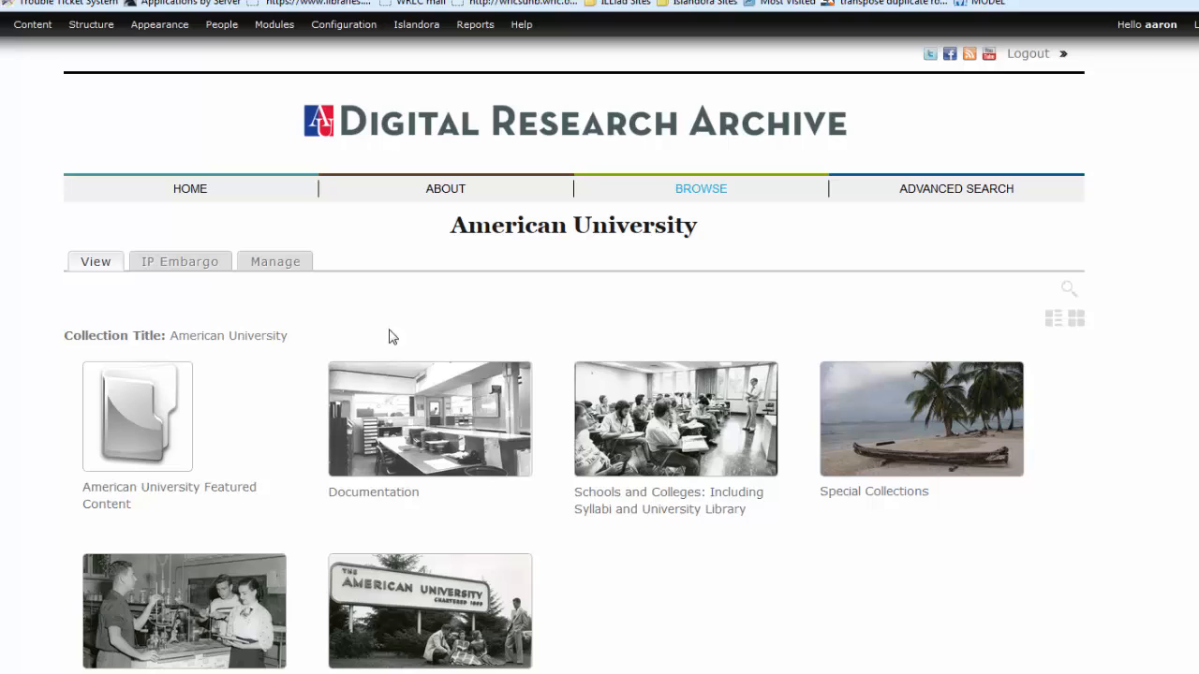
Step: Open the Islandora IP Embargo administration page among the Islandora utility modules
{"action": "mouse_move", "coordinate": [1150, 30]}
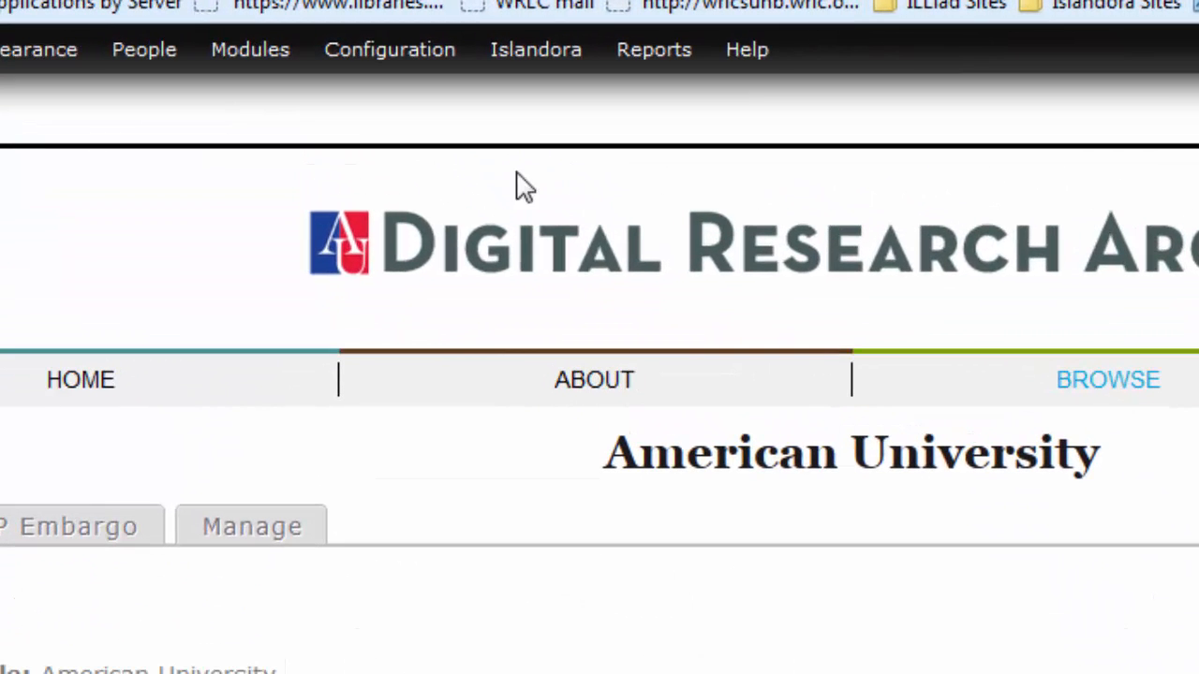
{"action": "mouse_move", "coordinate": [540, 58]}
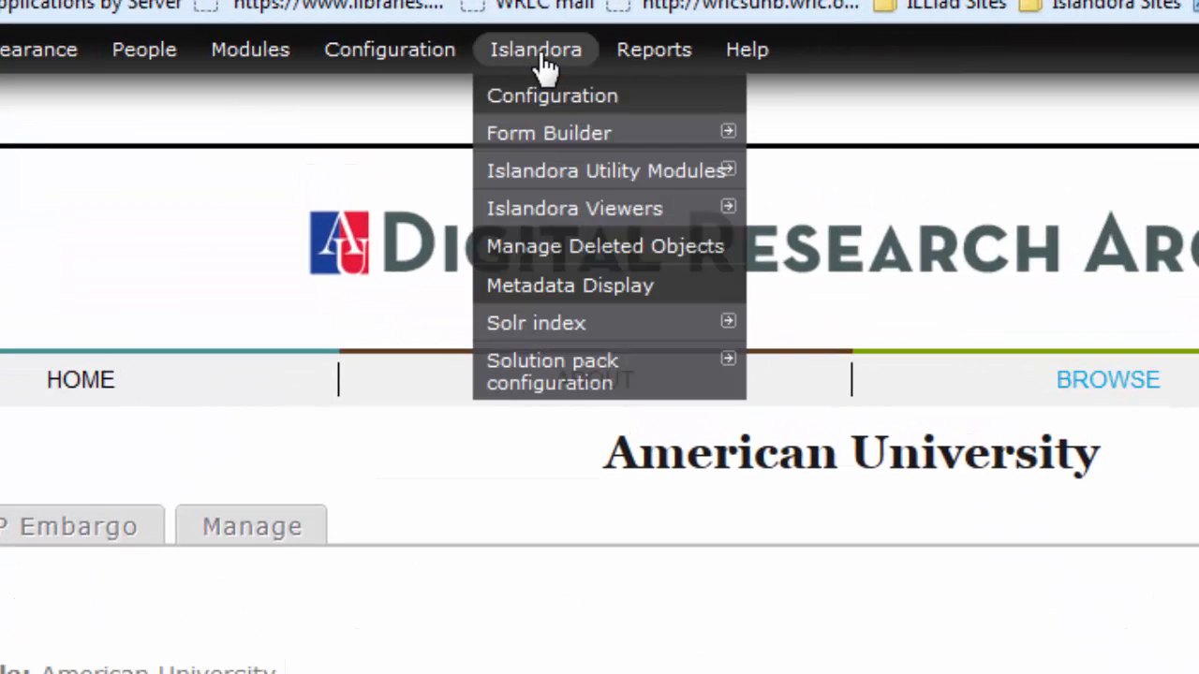
{"action": "mouse_move", "coordinate": [550, 186]}
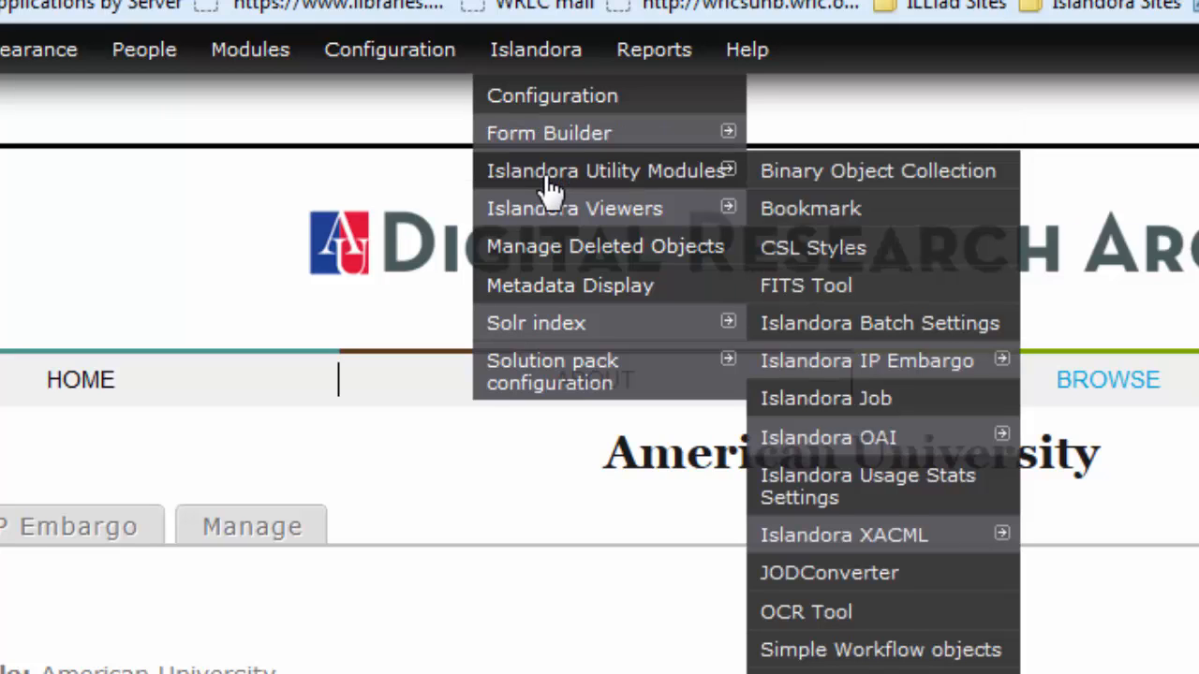
{"action": "mouse_move", "coordinate": [857, 377]}
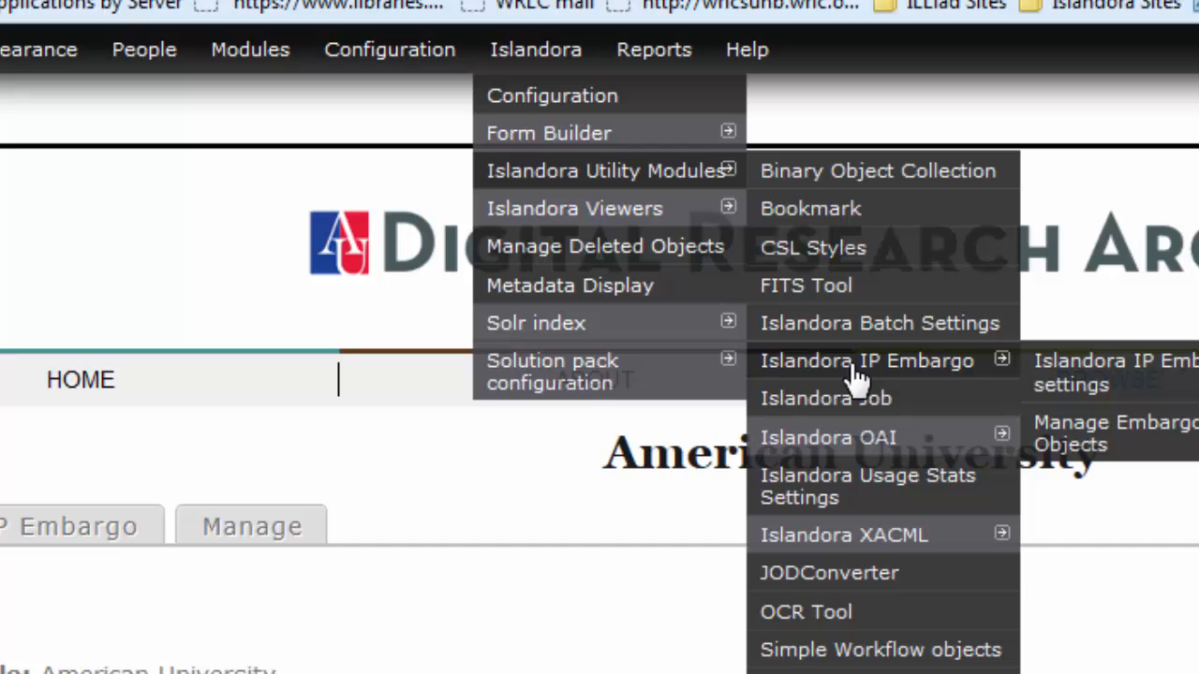
{"action": "left_click", "coordinate": [857, 377]}
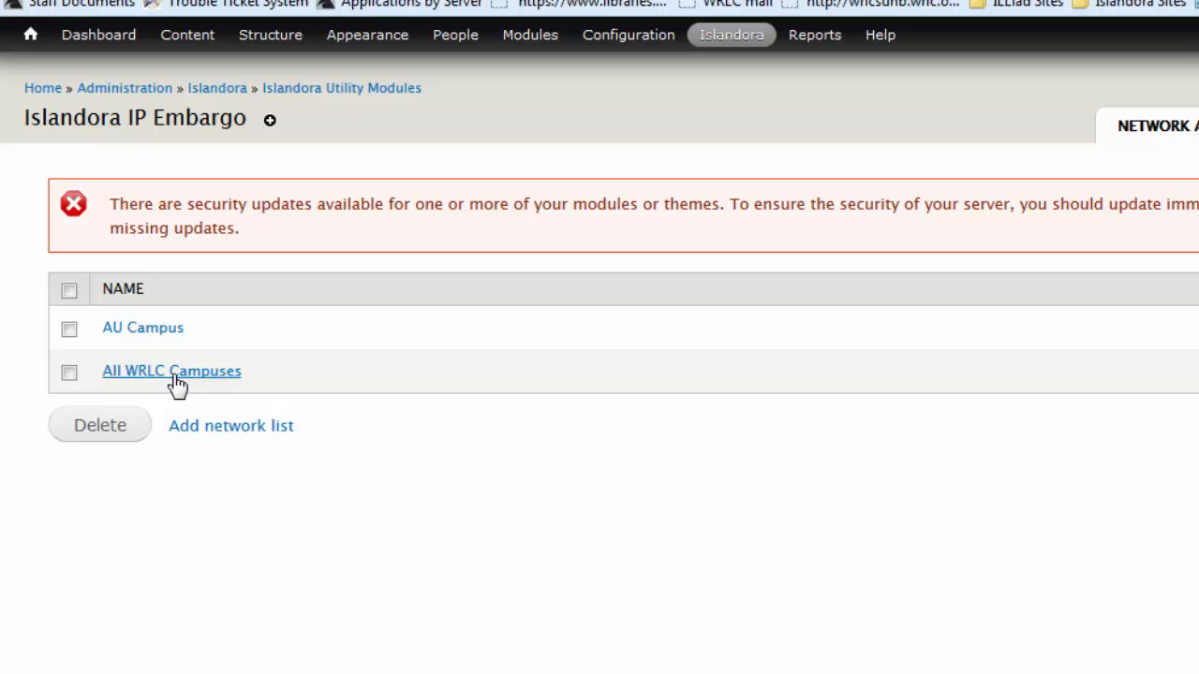
Step: Create a new IP embargo network list named Test
{"action": "left_click", "coordinate": [234, 429]}
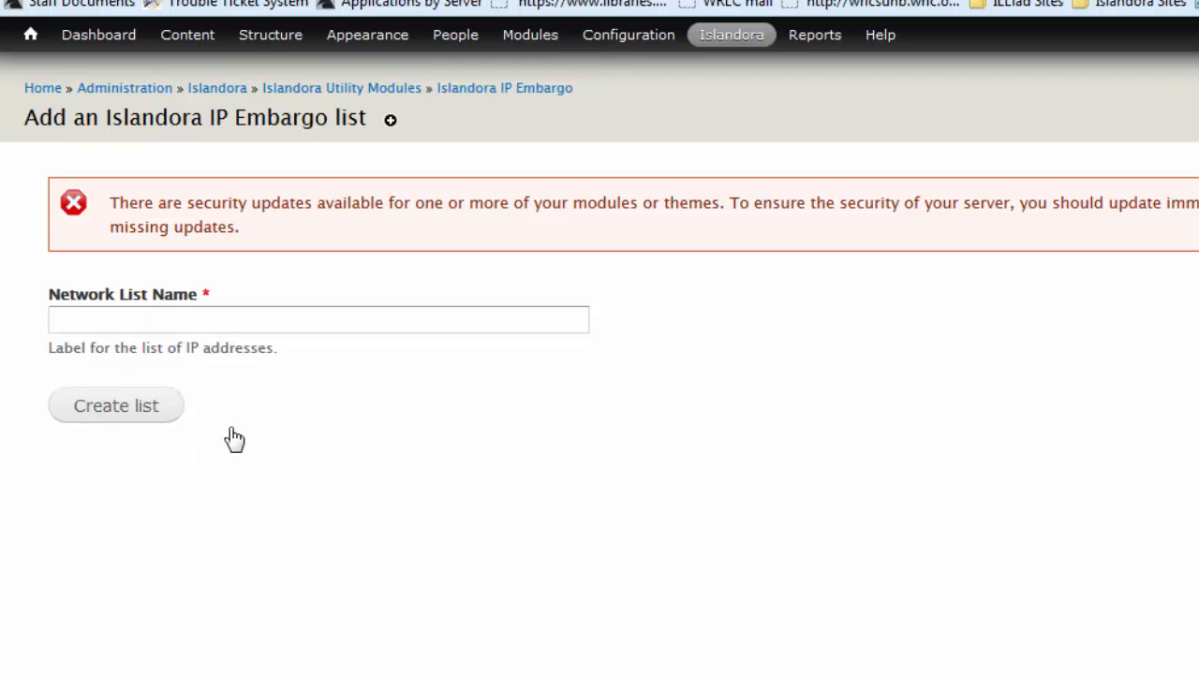
{"action": "left_click", "coordinate": [228, 319]}
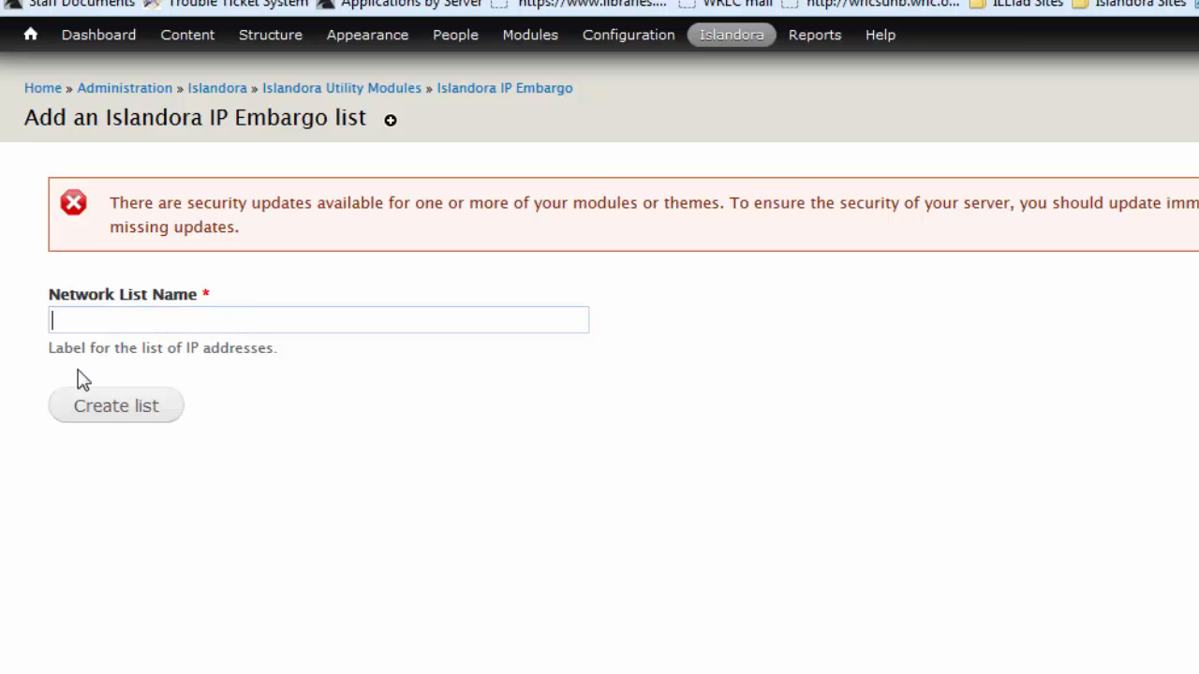
{"action": "type", "text": "Test"}
{"action": "left_click", "coordinate": [110, 413]}
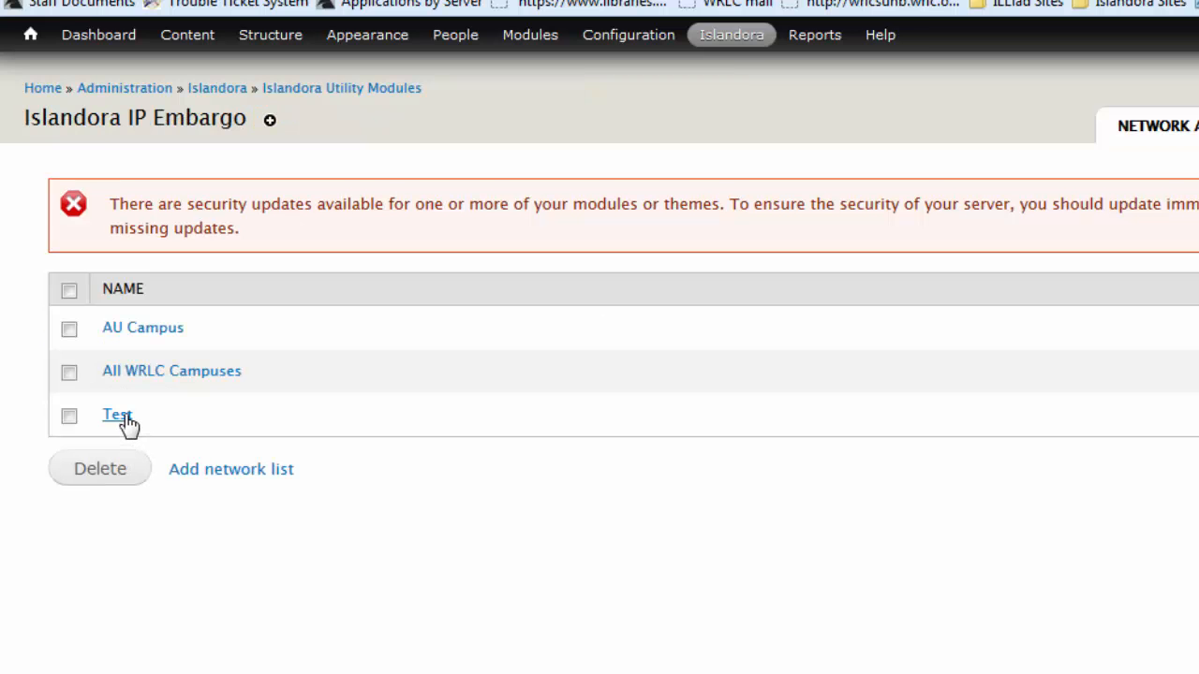
Step: Start a new IP address range in the Test list with the low end 192.92.1.1
{"action": "left_click", "coordinate": [119, 416]}
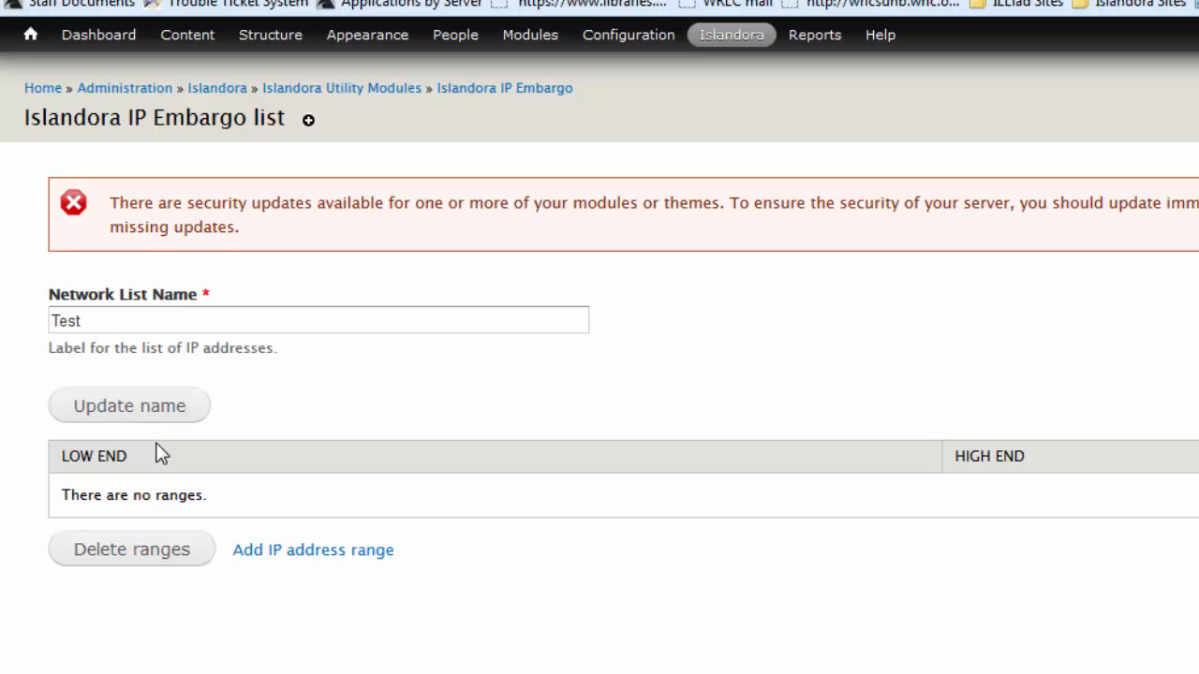
{"action": "left_click", "coordinate": [291, 555]}
{"action": "left_click", "coordinate": [148, 321]}
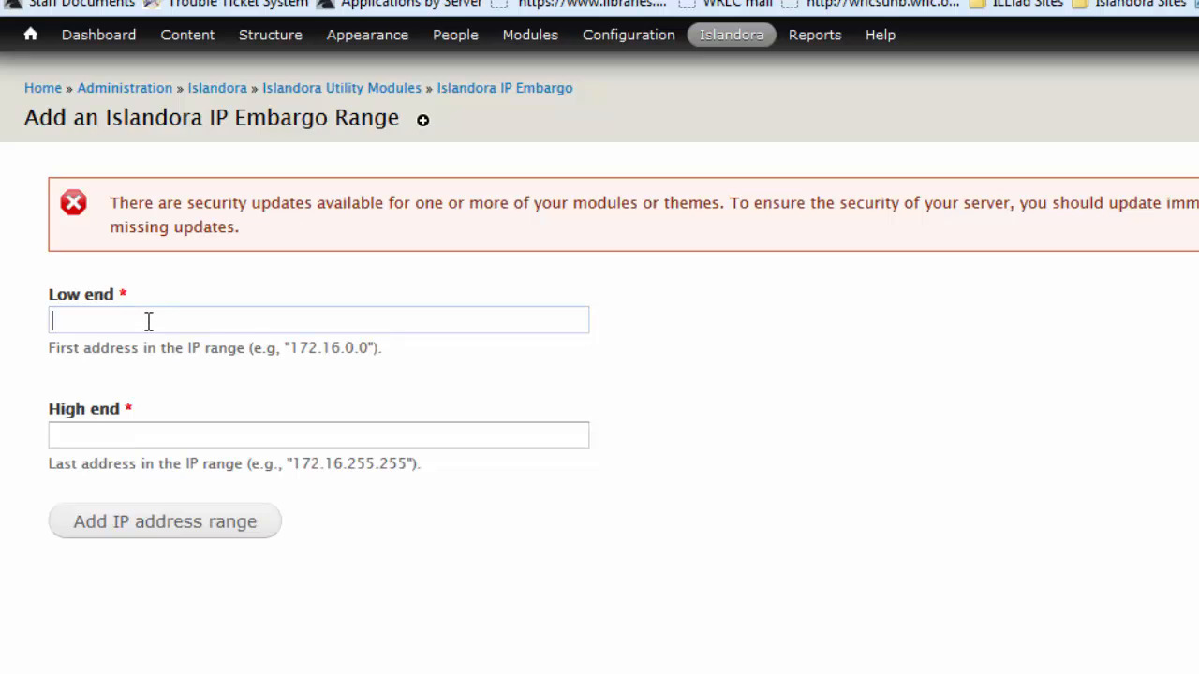
{"action": "type", "text": "192.092.001.001"}
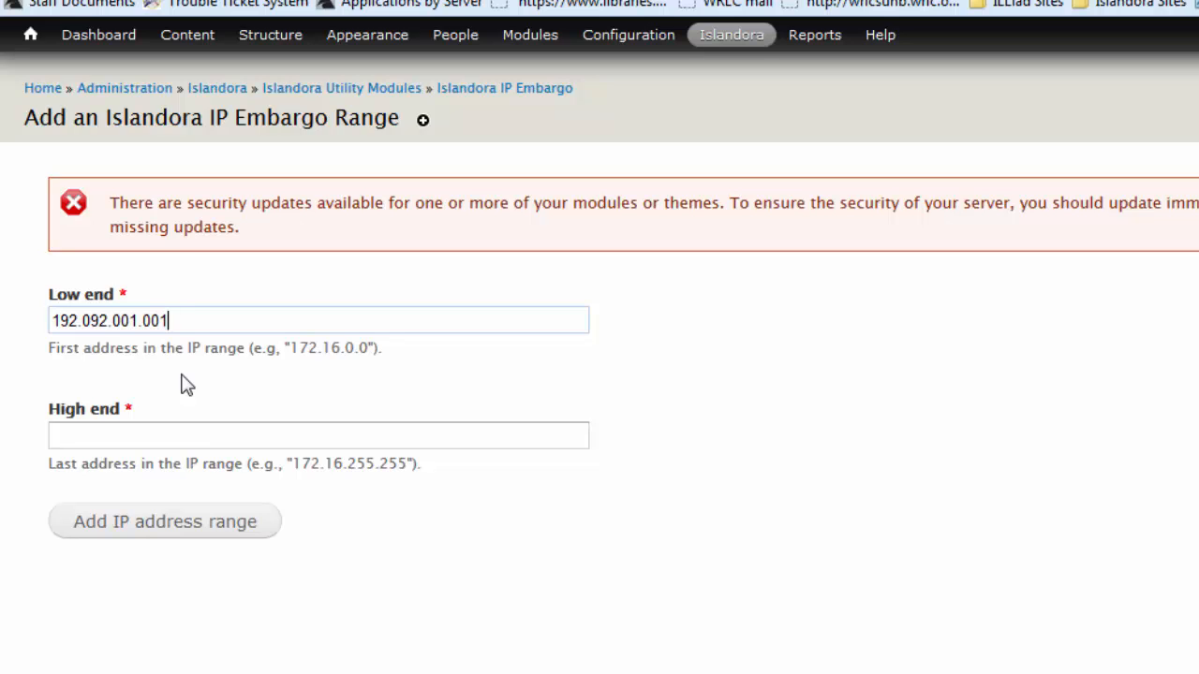
{"action": "key", "text": "BackSpace"}
{"action": "key", "text": "BackSpace"}
{"action": "key", "text": "BackSpace"}
{"action": "key", "text": "BackSpace"}
{"action": "key", "text": "BackSpace"}
{"action": "key", "text": "BackSpace"}
{"action": "key", "text": "BackSpace"}
{"action": "key", "text": "BackSpace"}
{"action": "key", "text": "BackSpace"}
{"action": "key", "text": "BackSpace"}
{"action": "key", "text": "BackSpace"}
{"action": "type", "text": "92.1.1"}
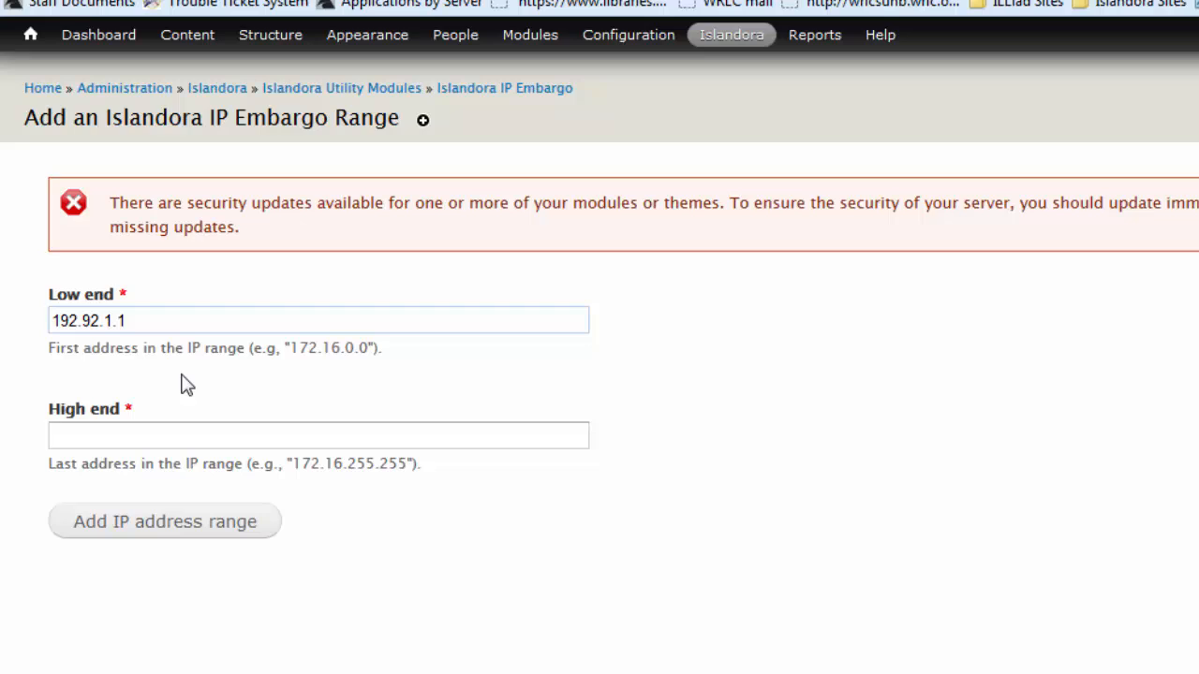
Step: Set the range's high end to 192.92.1.255 and add the range to the list
{"action": "key", "text": "Tab"}
{"action": "type", "text": "192"}
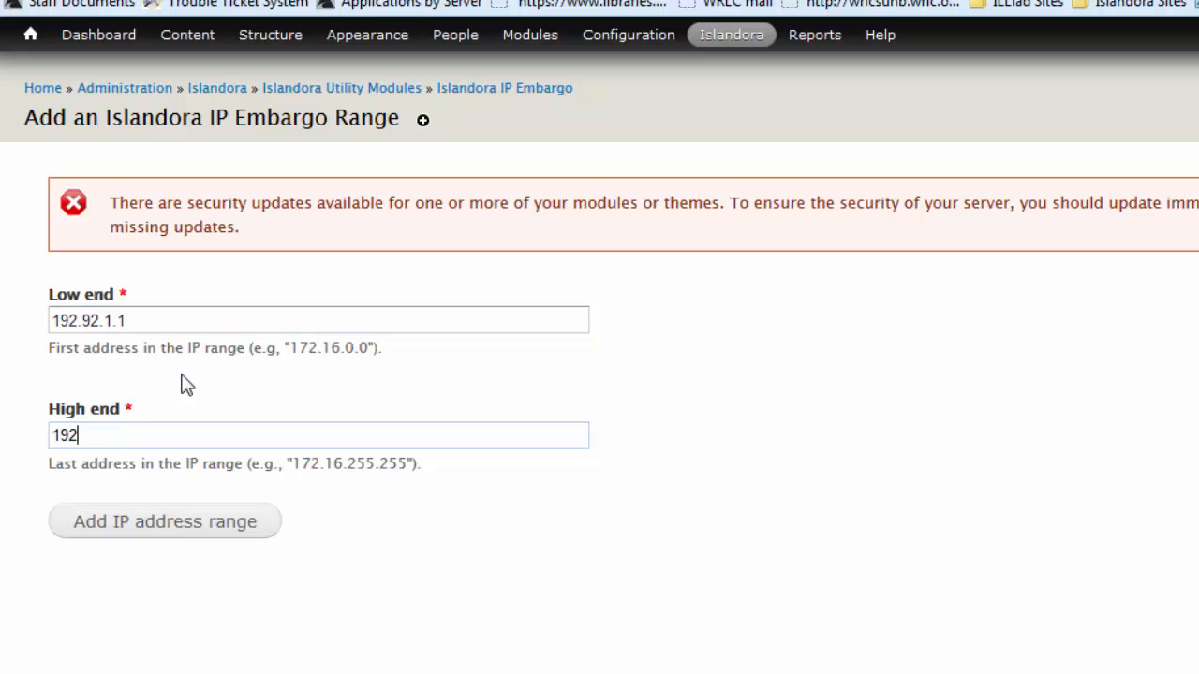
{"action": "type", "text": ".92.1.255"}
{"action": "left_click", "coordinate": [159, 532]}
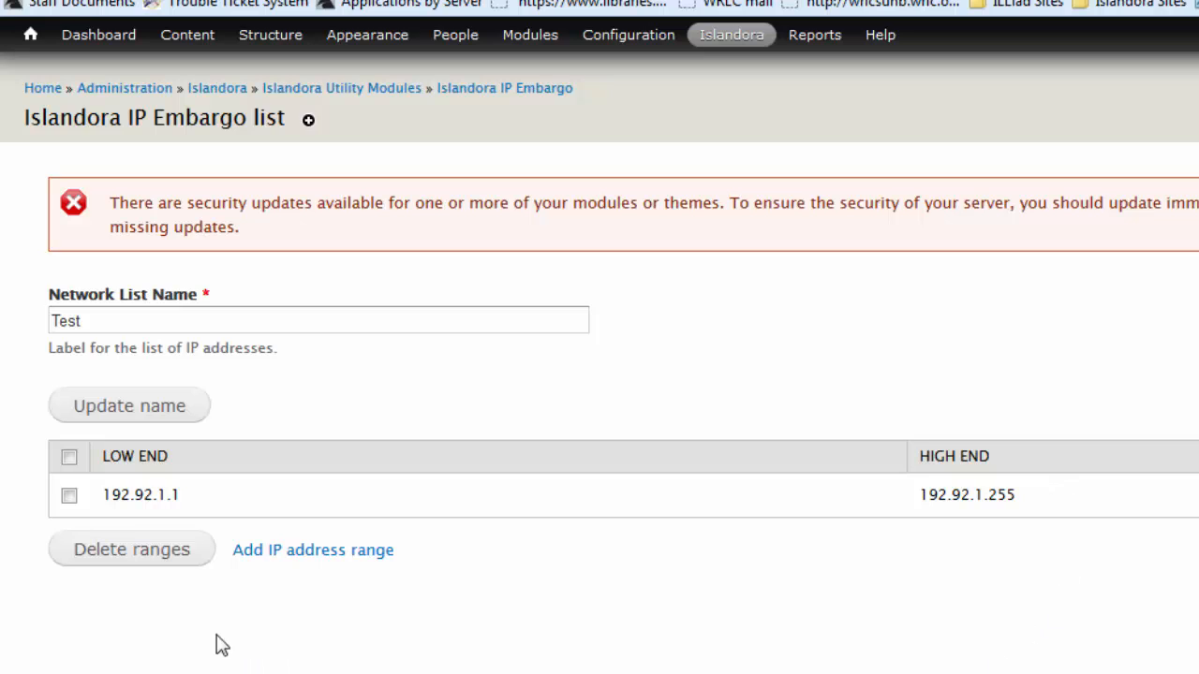
{"action": "left_click", "coordinate": [69, 494]}
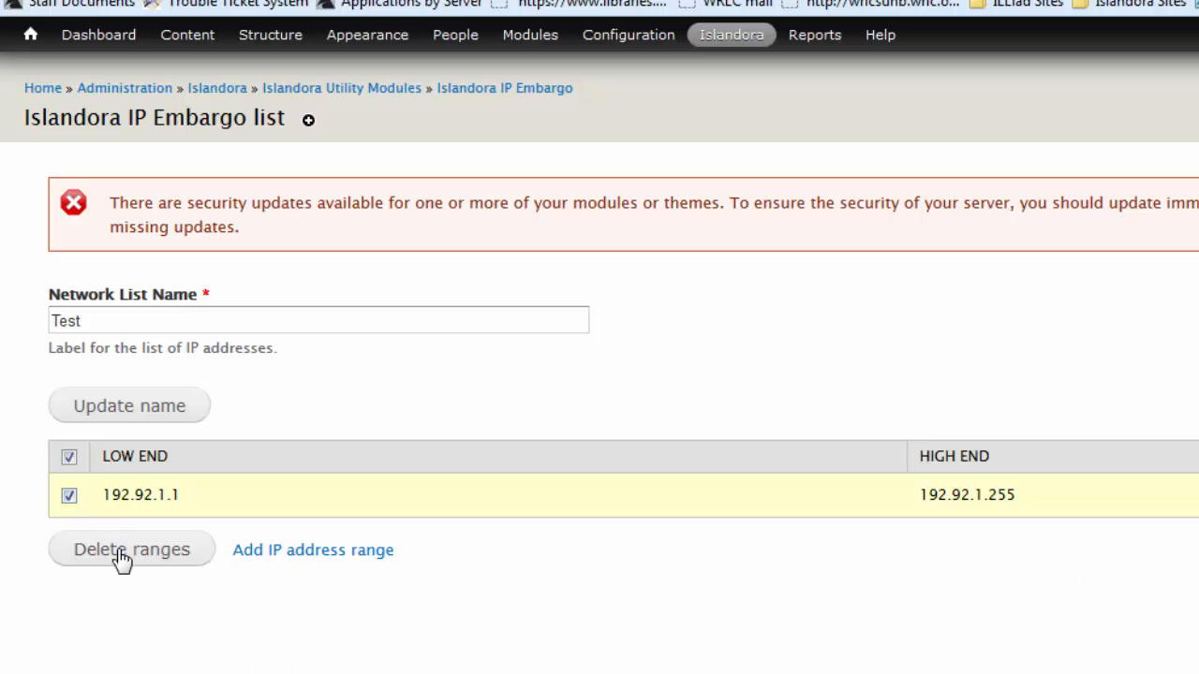
{"action": "left_click", "coordinate": [67, 497]}
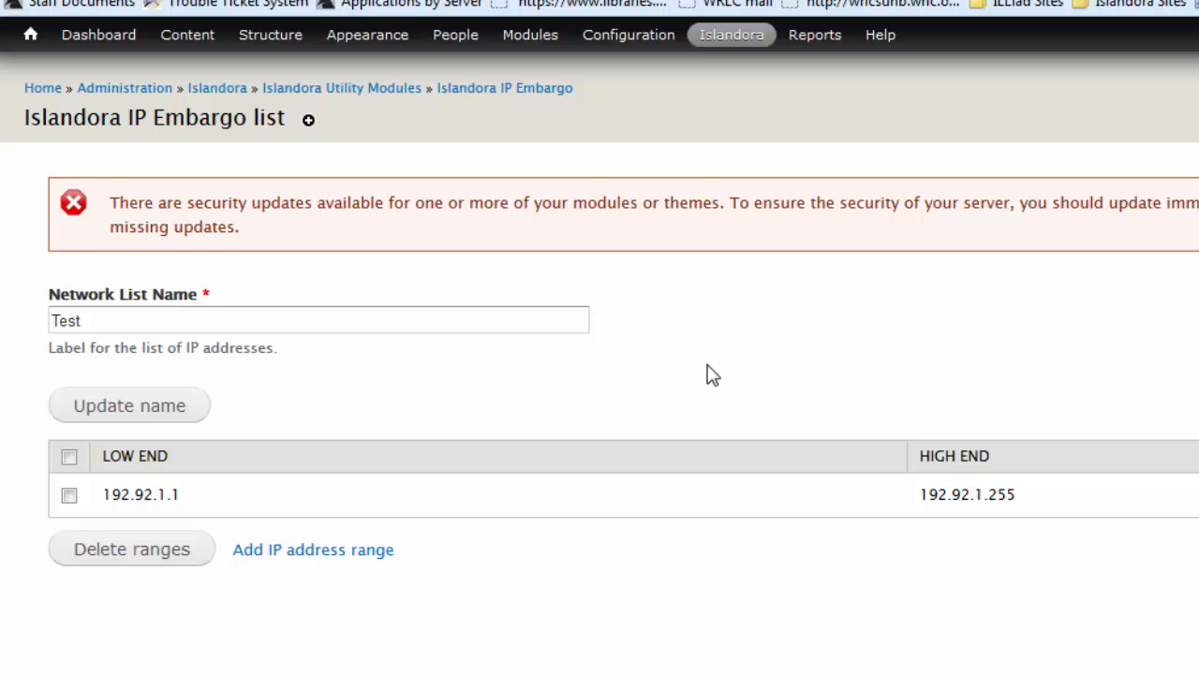
Step: Browse the archive to the School of Communication collection under Schools and Colleges: Including Syllabi and University Library
{"action": "mouse_move", "coordinate": [30, 43]}
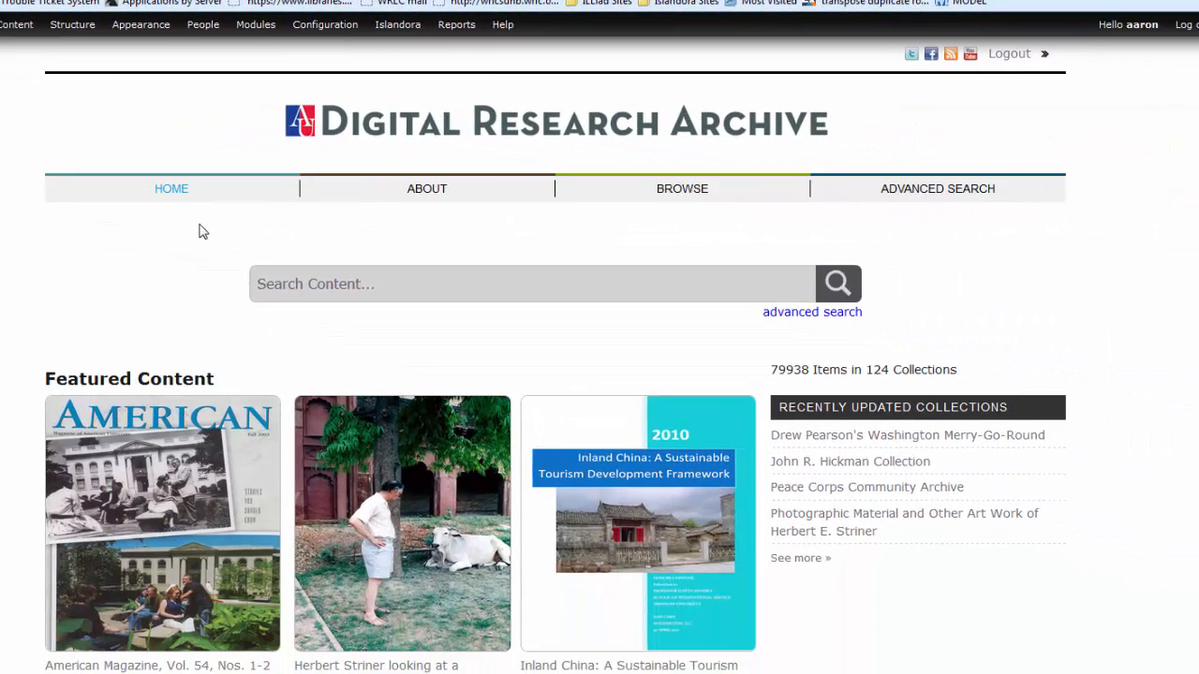
{"action": "left_click", "coordinate": [691, 194]}
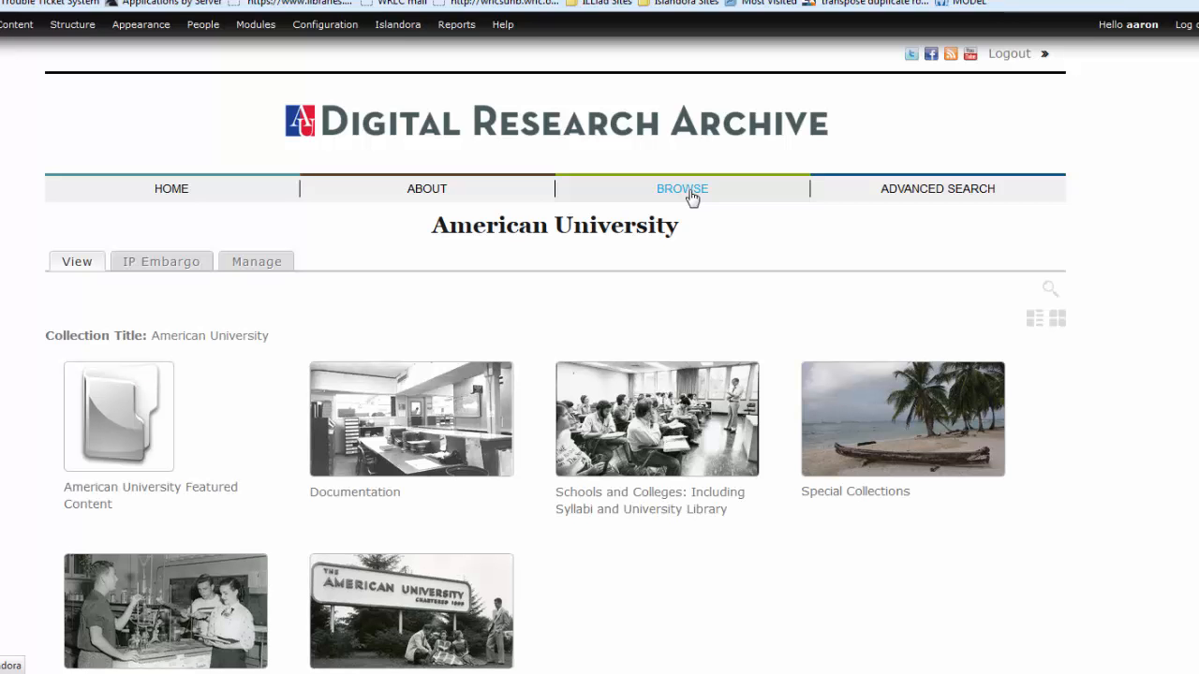
{"action": "scroll", "coordinate": [553, 295], "scroll_direction": "down", "scroll_amount": 2}
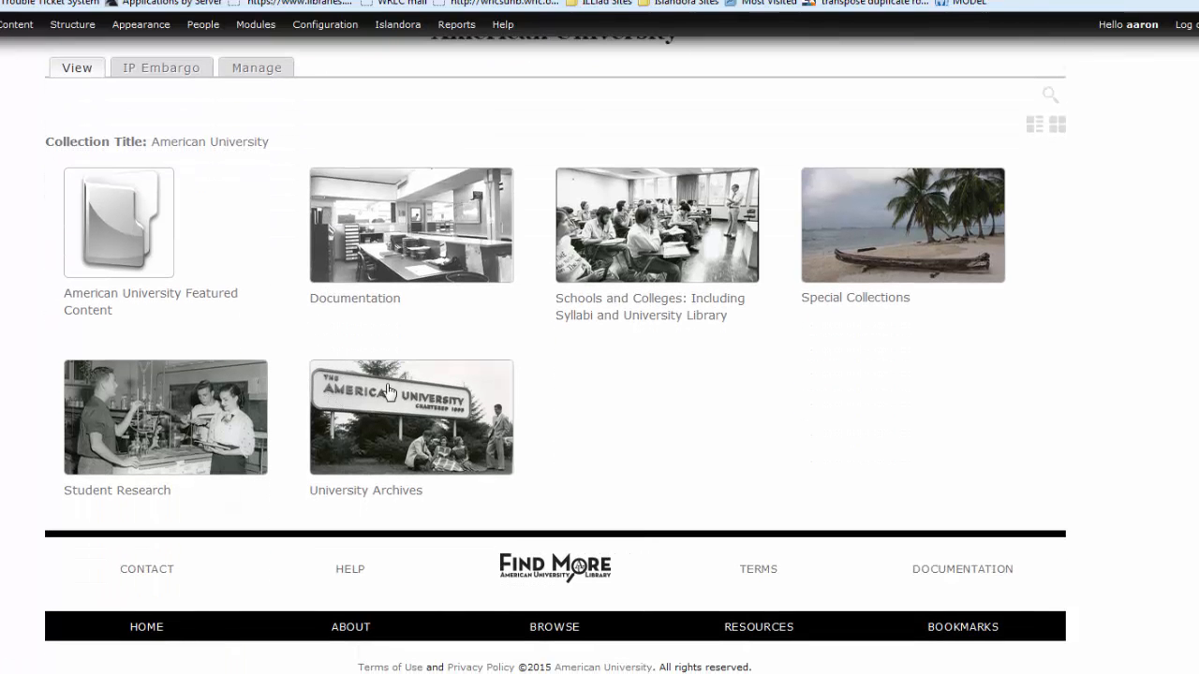
{"action": "left_click", "coordinate": [671, 290]}
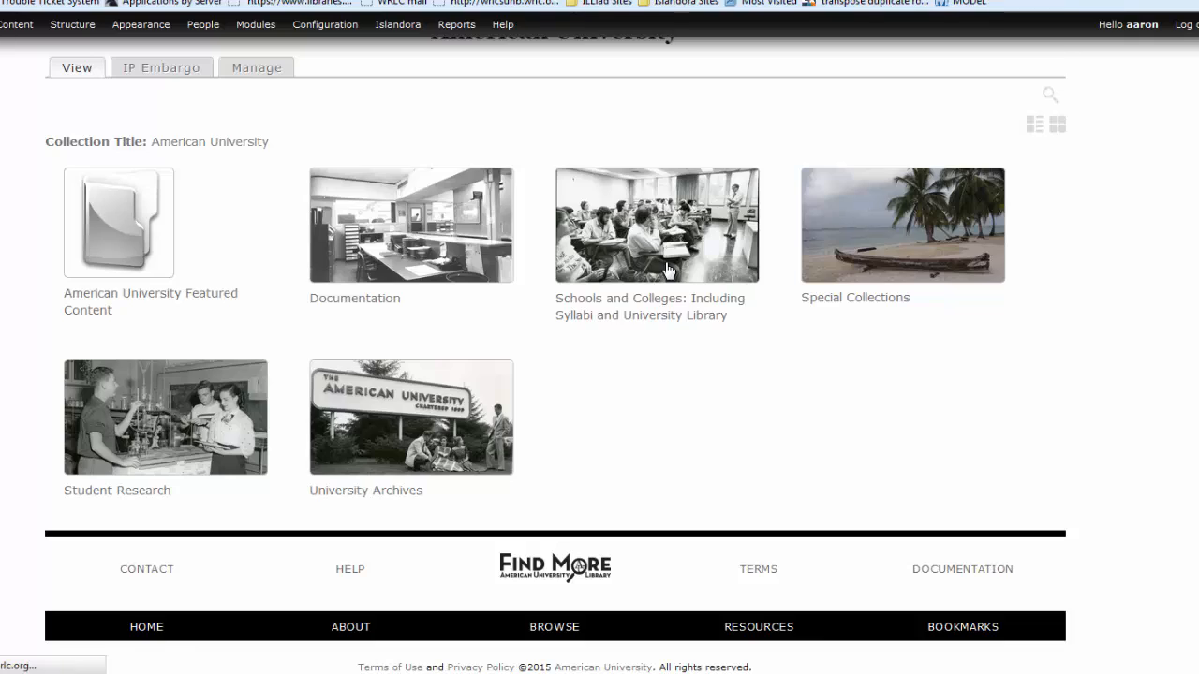
{"action": "left_click", "coordinate": [846, 531]}
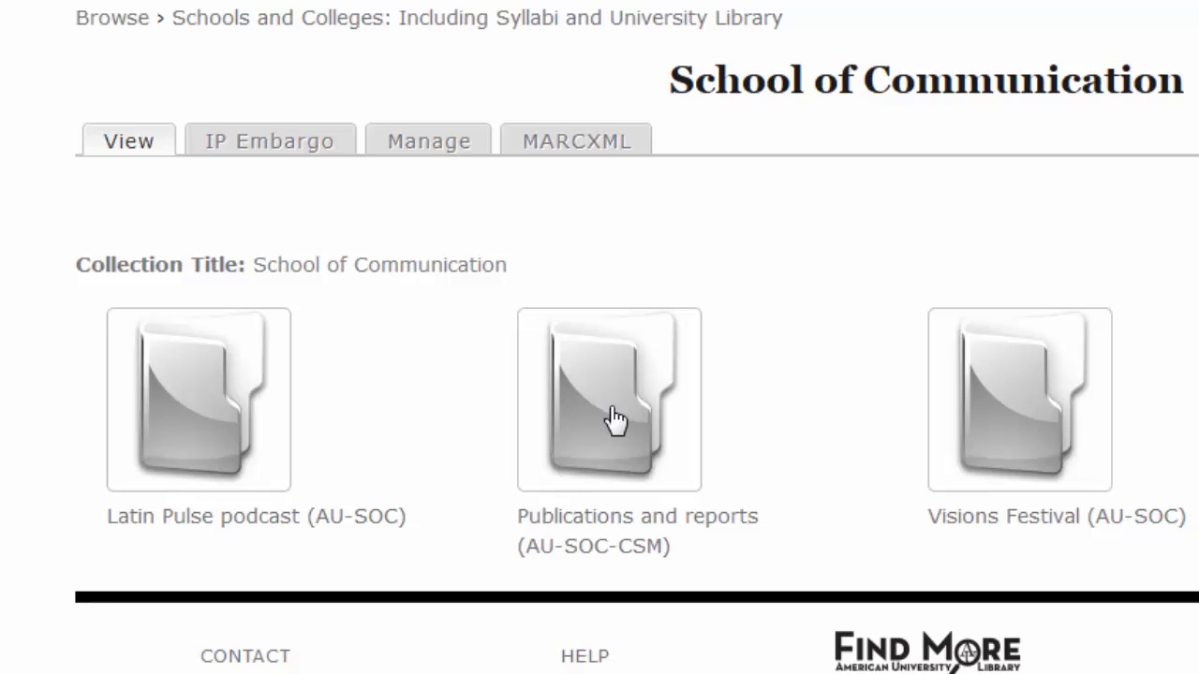
Step: Open the report "Beyond Broadcast: Reinventing public media in a participatory culture" from the Publications and reports (AU-SOC-CSM) collection
{"action": "left_click", "coordinate": [616, 421]}
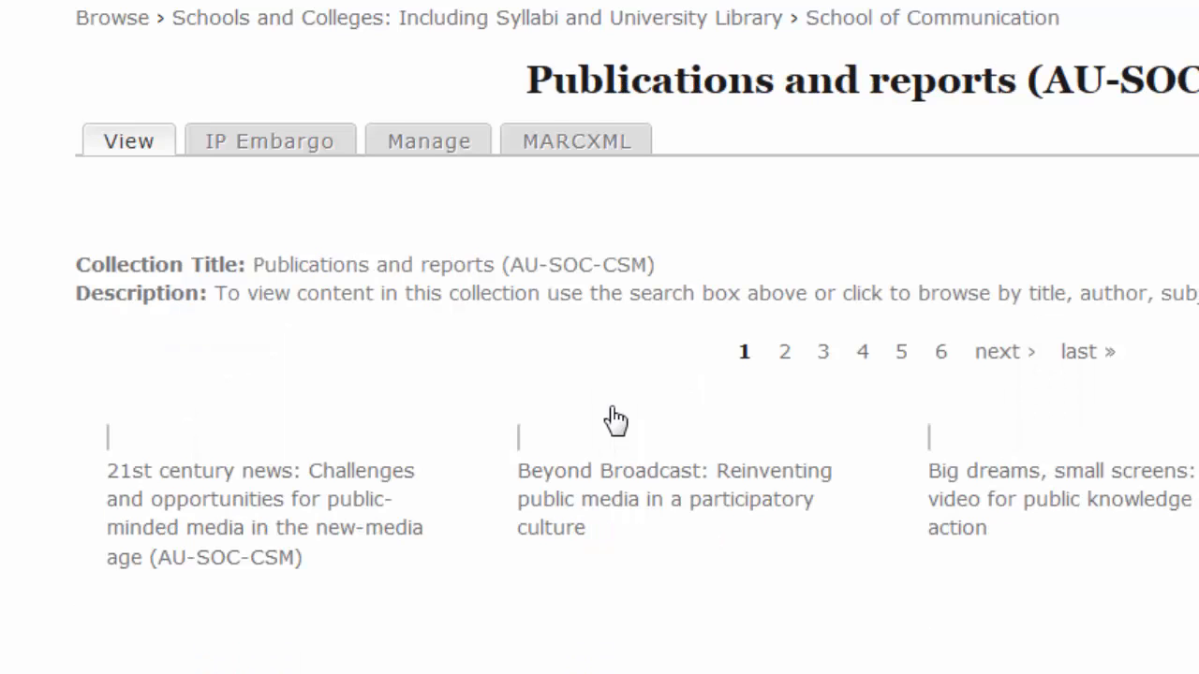
{"action": "scroll", "coordinate": [610, 415], "scroll_direction": "down", "scroll_amount": 3}
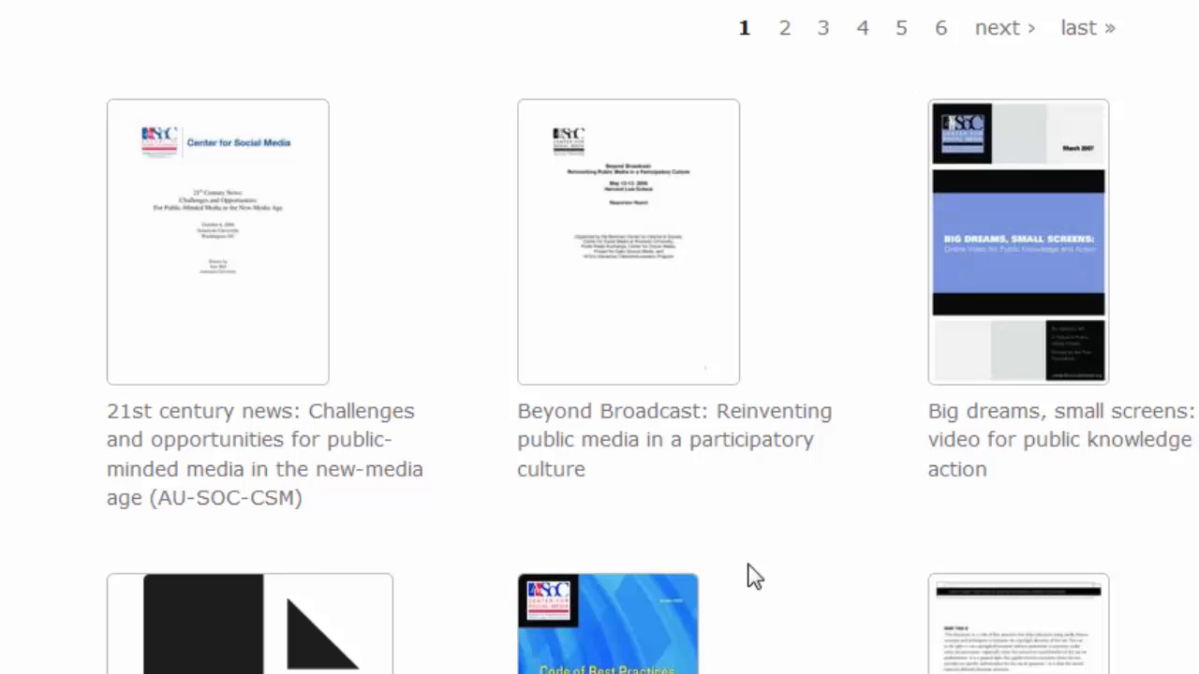
{"action": "left_click", "coordinate": [631, 217]}
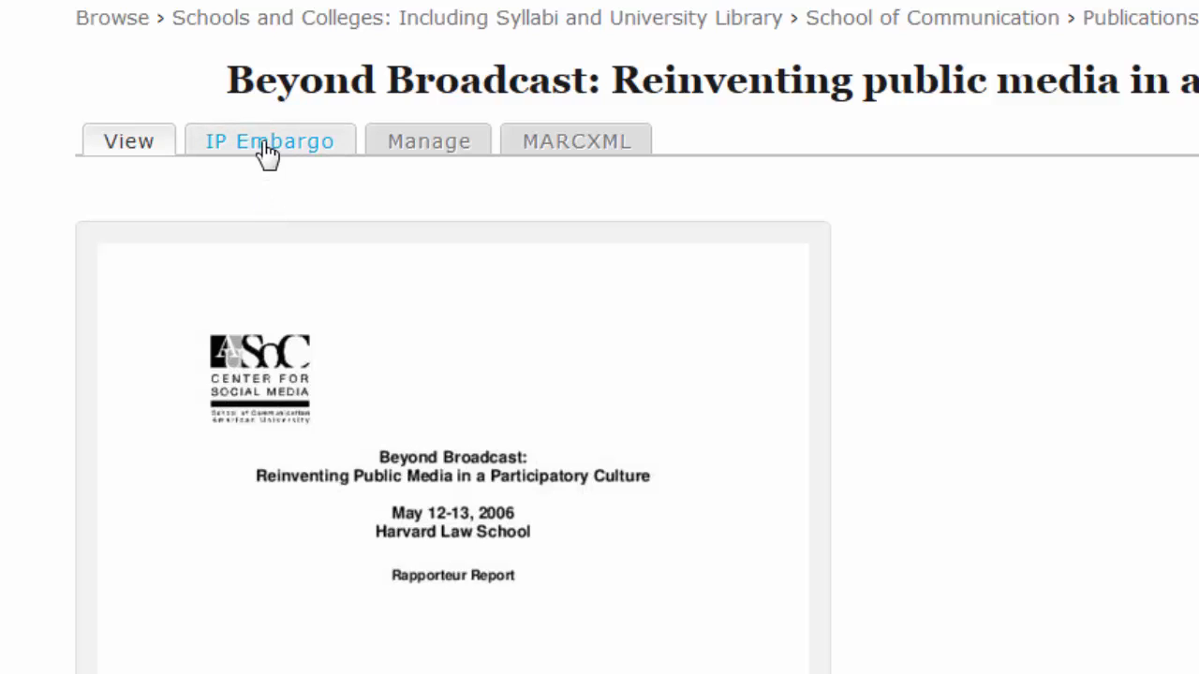
Step: Set an IP embargo on the Beyond Broadcast report using the AU Campus range list, set to never expire
{"action": "left_click", "coordinate": [268, 152]}
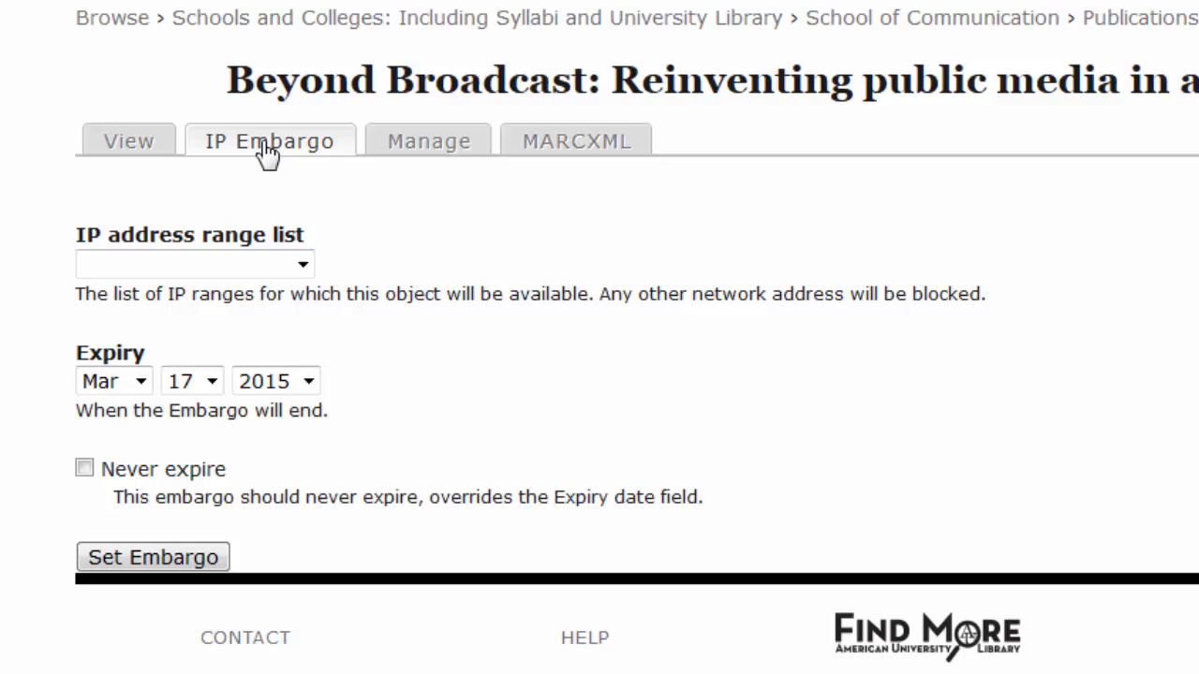
{"action": "left_click", "coordinate": [303, 268]}
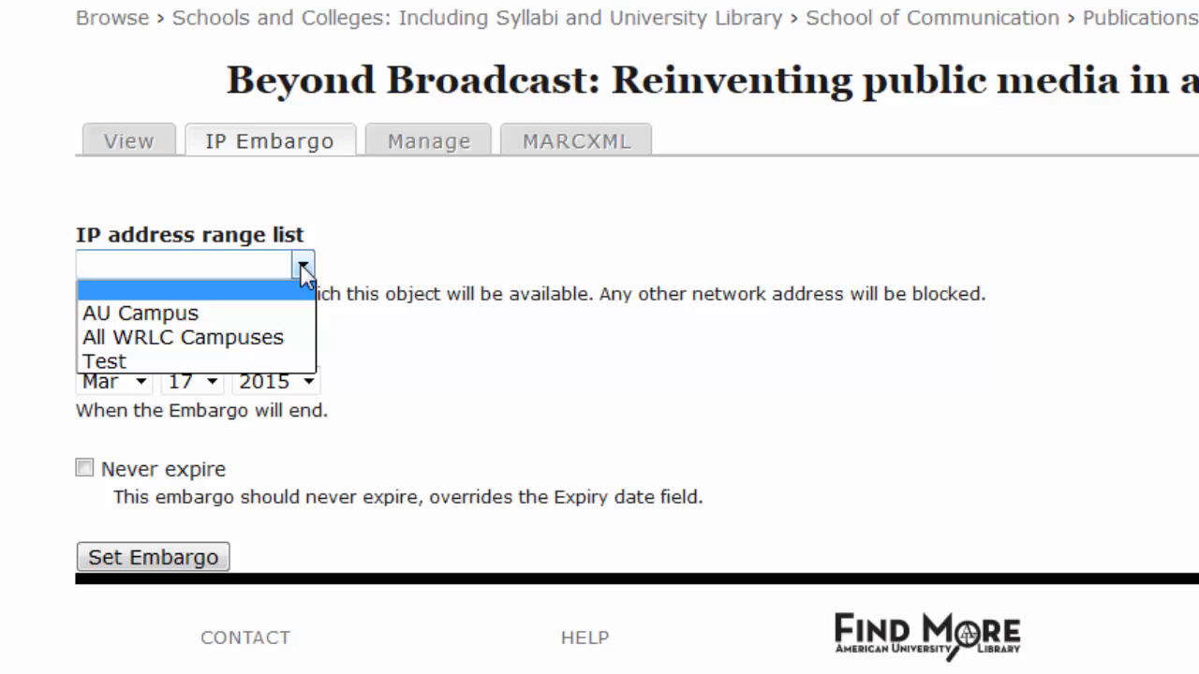
{"action": "left_click", "coordinate": [222, 320]}
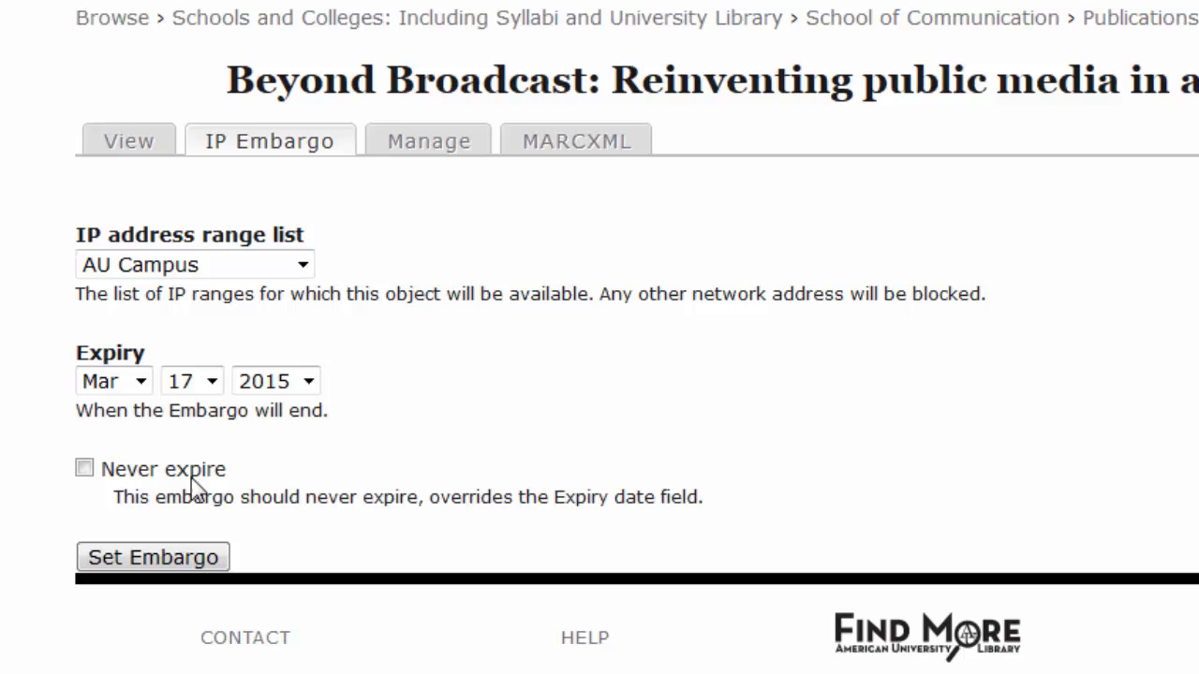
{"action": "left_click", "coordinate": [85, 469]}
{"action": "left_click", "coordinate": [138, 560]}
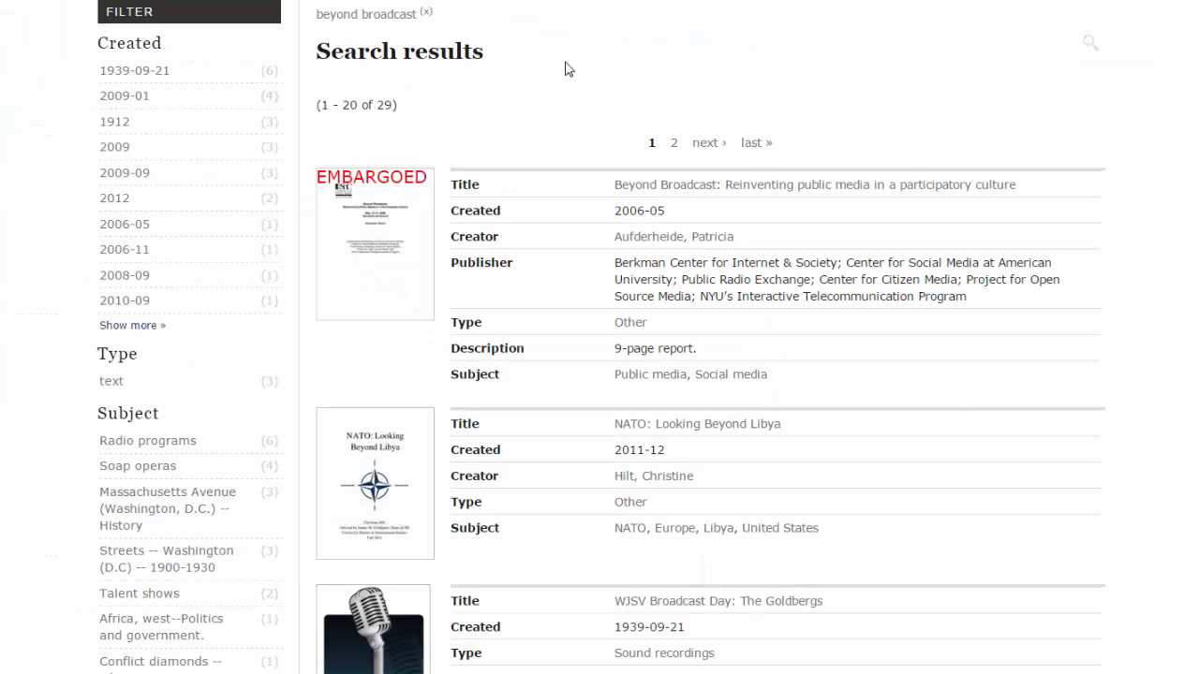
Step: Check logged-out access to the embargoed Beyond Broadcast report by opening it from the search results
{"action": "scroll", "coordinate": [624, 203], "scroll_direction": "down", "scroll_amount": 3}
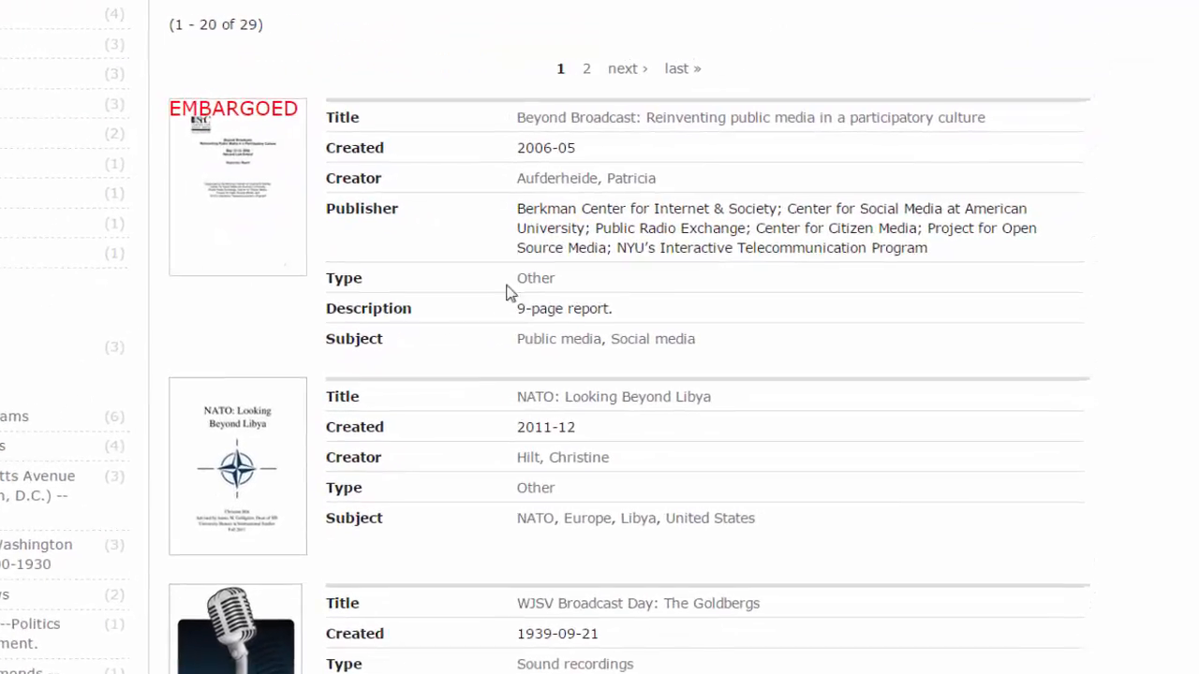
{"action": "scroll", "coordinate": [433, 358], "scroll_direction": "up", "scroll_amount": 3}
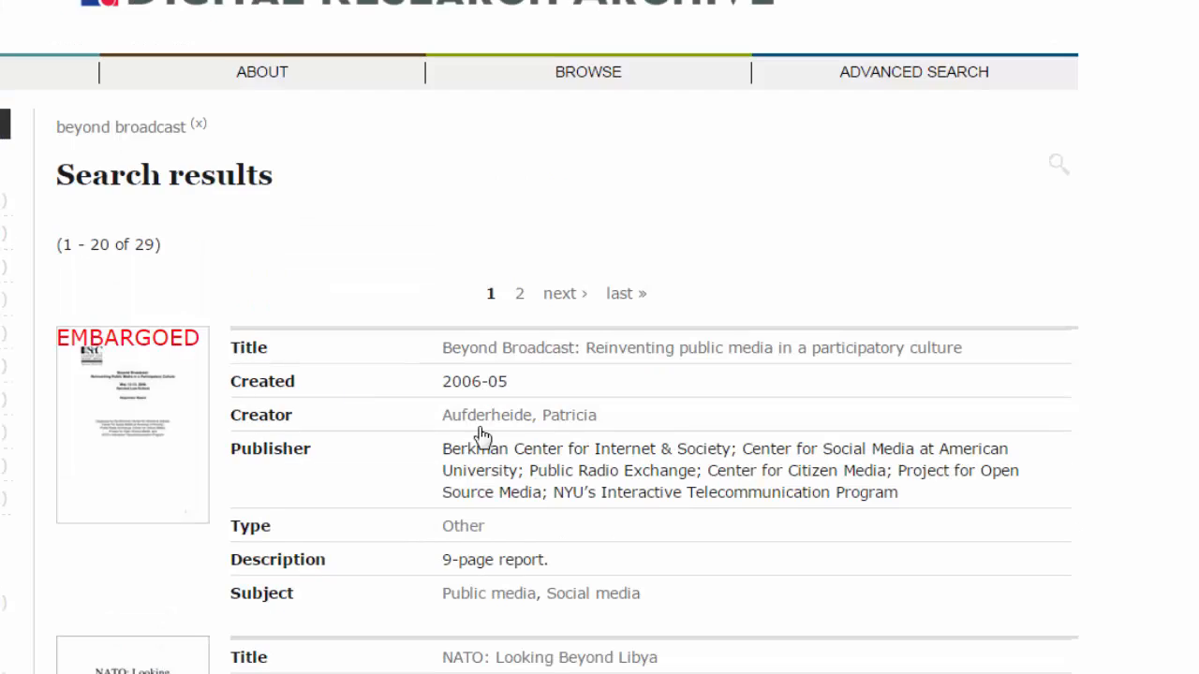
{"action": "left_click", "coordinate": [121, 377]}
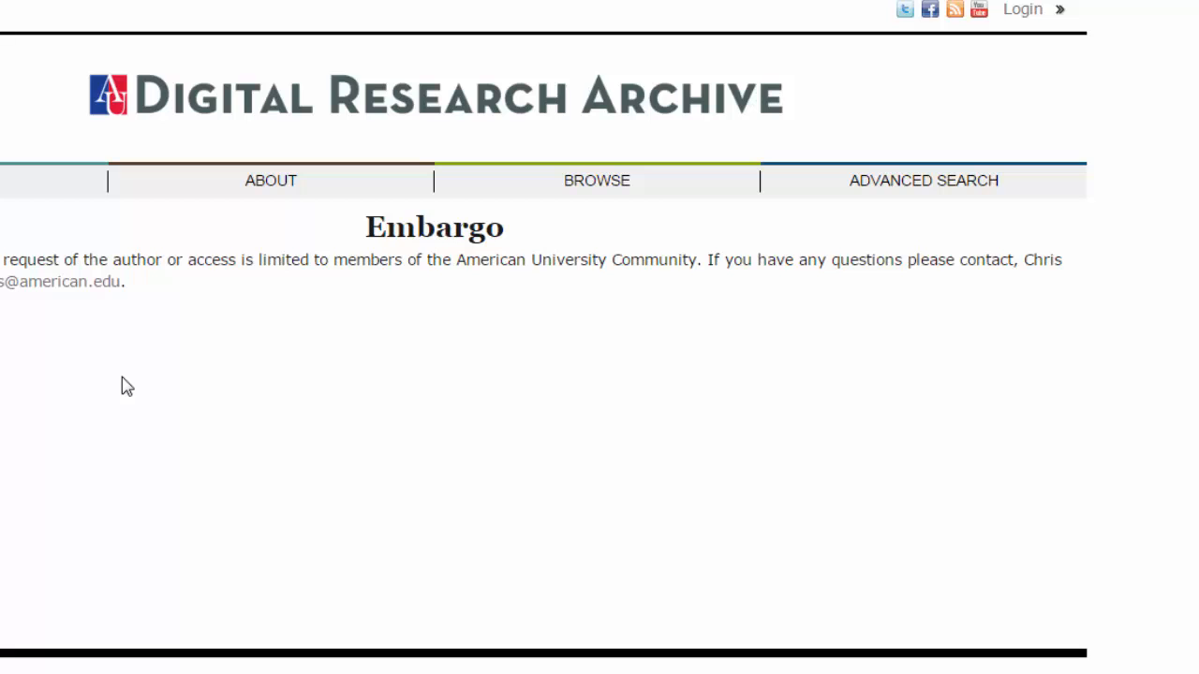